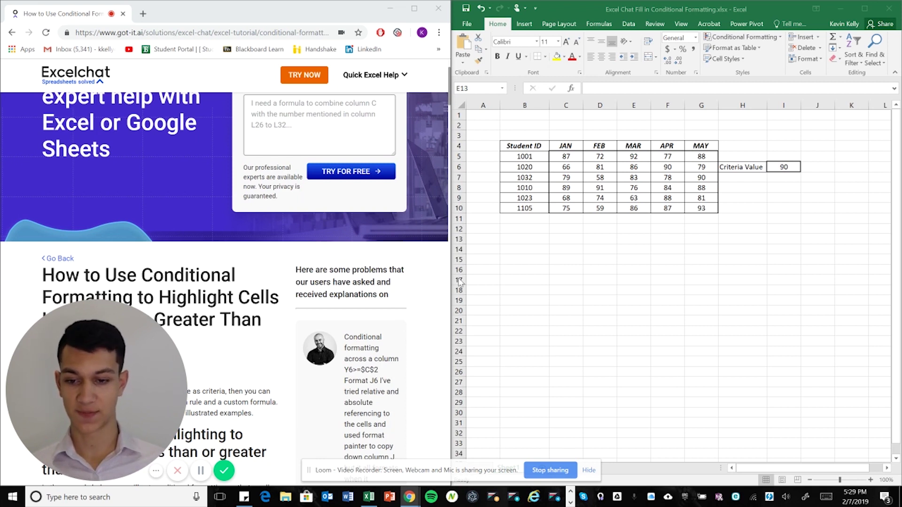
Step: Scroll the tutorial down to the 'Using the Built-in Rule' section, then return to the spreadsheet
{"action": "scroll", "coordinate": [327, 267], "scroll_direction": "down", "scroll_amount": 3}
{"action": "scroll", "coordinate": [327, 267], "scroll_direction": "down", "scroll_amount": 2}
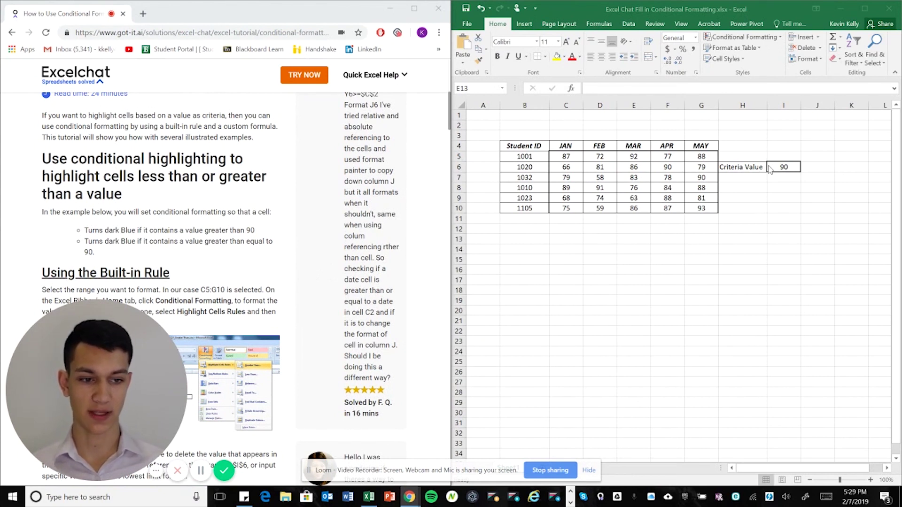
{"action": "left_click", "coordinate": [788, 167]}
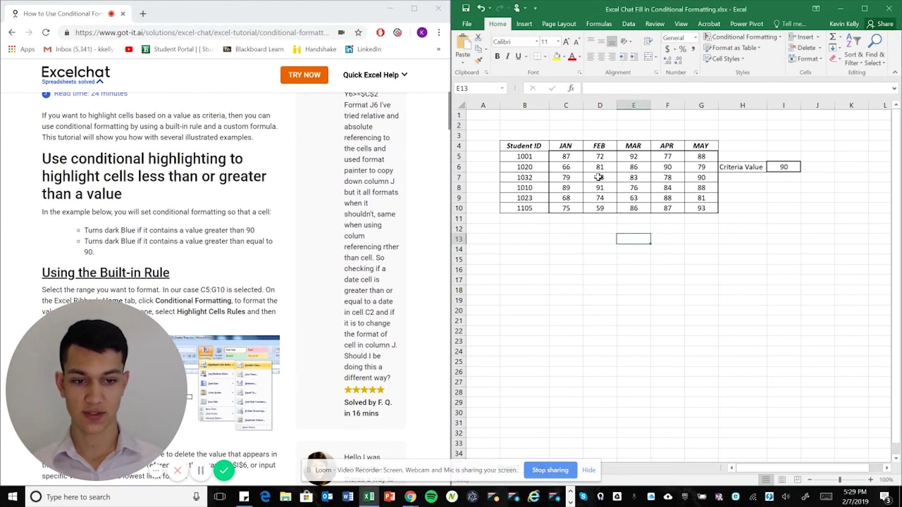
Step: Select the score range C5:G10
{"action": "key", "text": "Up"}
{"action": "key", "text": "Up"}
{"action": "key", "text": "Up"}
{"action": "key", "text": "Up"}
{"action": "key", "text": "Up"}
{"action": "key", "text": "Up"}
{"action": "key", "text": "Up"}
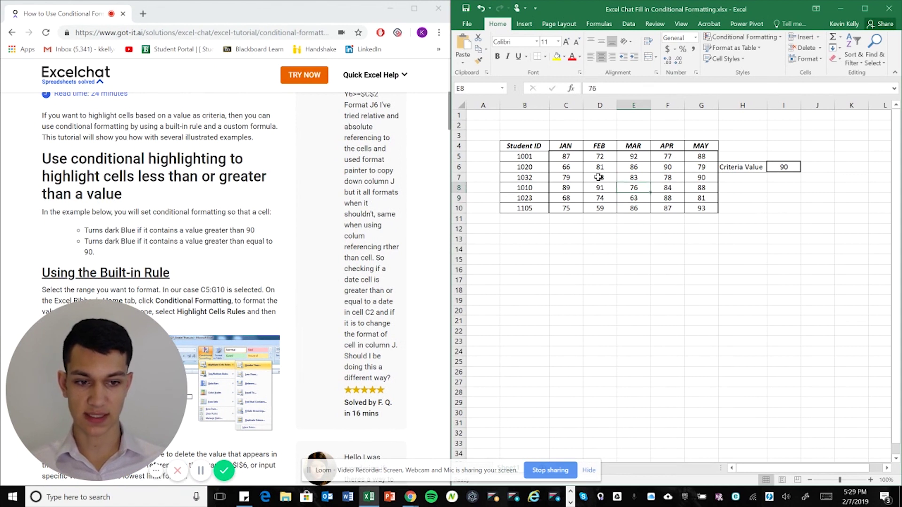
{"action": "key", "text": "Up"}
{"action": "key", "text": "Left"}
{"action": "key", "text": "Left"}
{"action": "key", "text": "shift+Down"}
{"action": "key", "text": "shift+Down"}
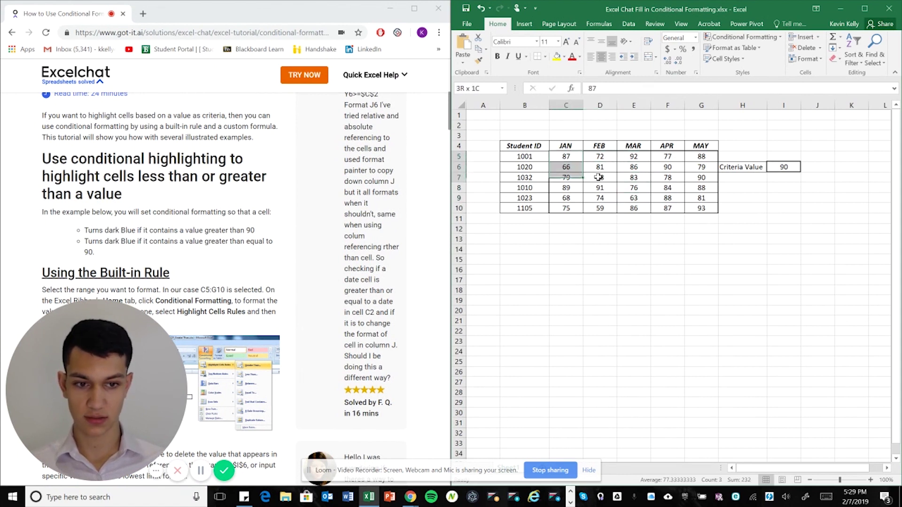
{"action": "key", "text": "shift+Right"}
{"action": "key", "text": "shift+Down"}
{"action": "key", "text": "shift+Right"}
{"action": "key", "text": "shift+Right"}
{"action": "key", "text": "shift+Down"}
{"action": "key", "text": "shift+Down"}
{"action": "key", "text": "shift+Right"}
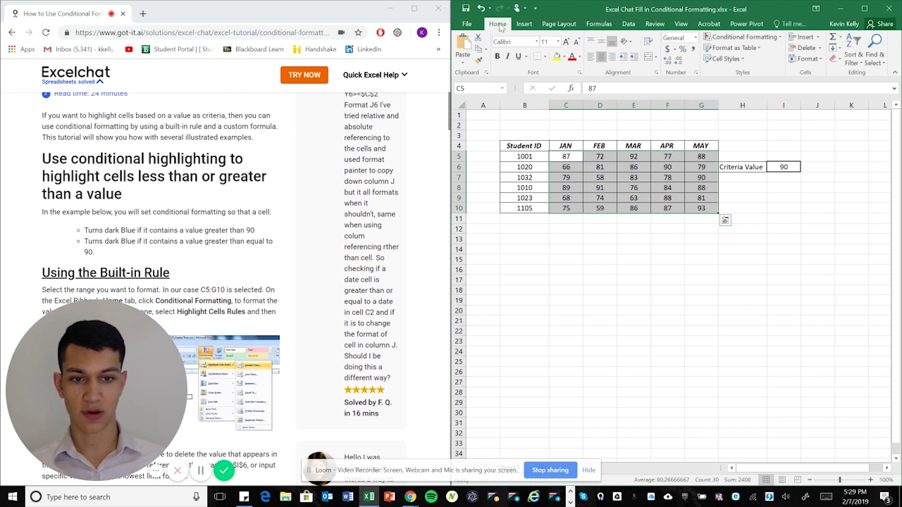
Step: Start a Highlight Cells 'Greater Than' rule and clear the suggested 75.5 threshold
{"action": "left_click", "coordinate": [768, 37]}
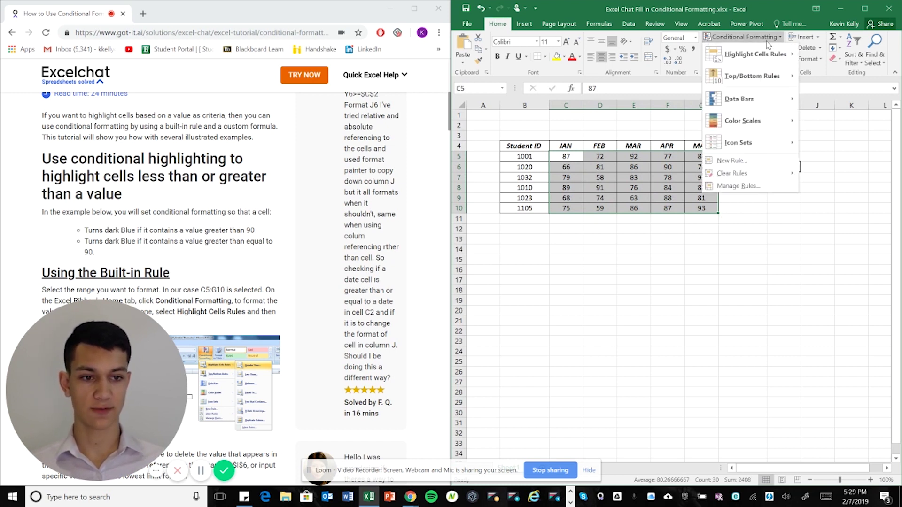
{"action": "mouse_move", "coordinate": [768, 57]}
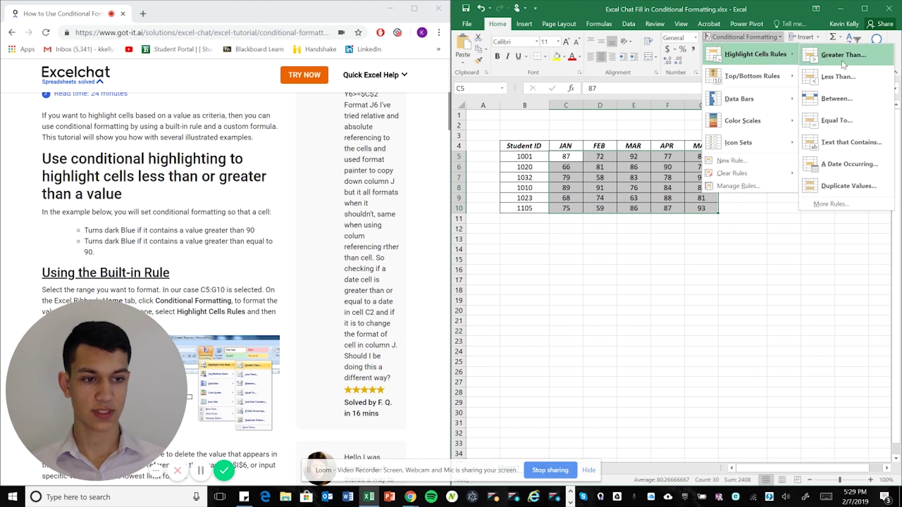
{"action": "left_click", "coordinate": [858, 63]}
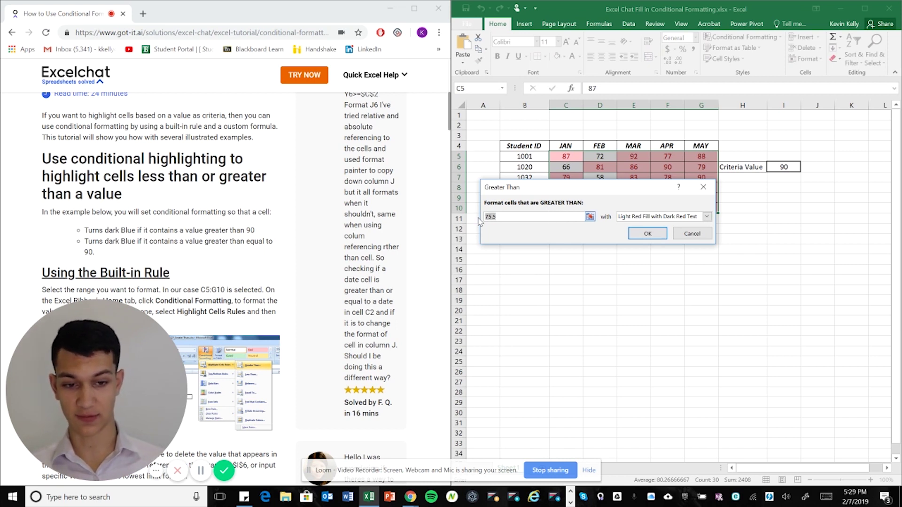
{"action": "key", "text": "BackSpace"}
Step: Set the Greater Than threshold to cell $I$6 and choose a custom format
{"action": "left_click", "coordinate": [782, 167]}
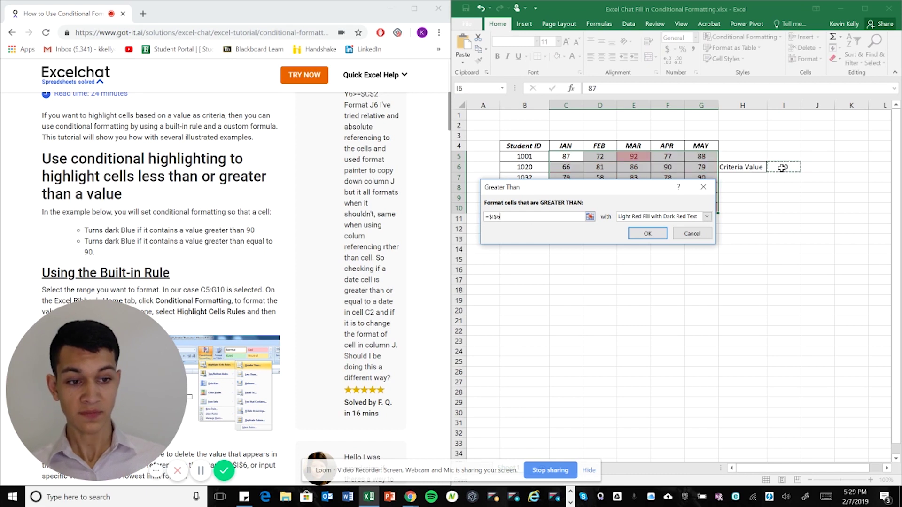
{"action": "left_click", "coordinate": [664, 219]}
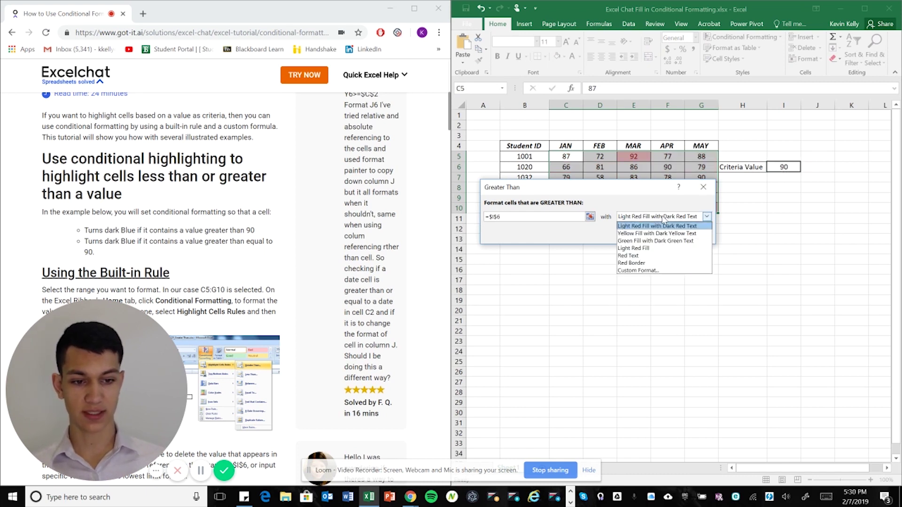
{"action": "left_click", "coordinate": [652, 271]}
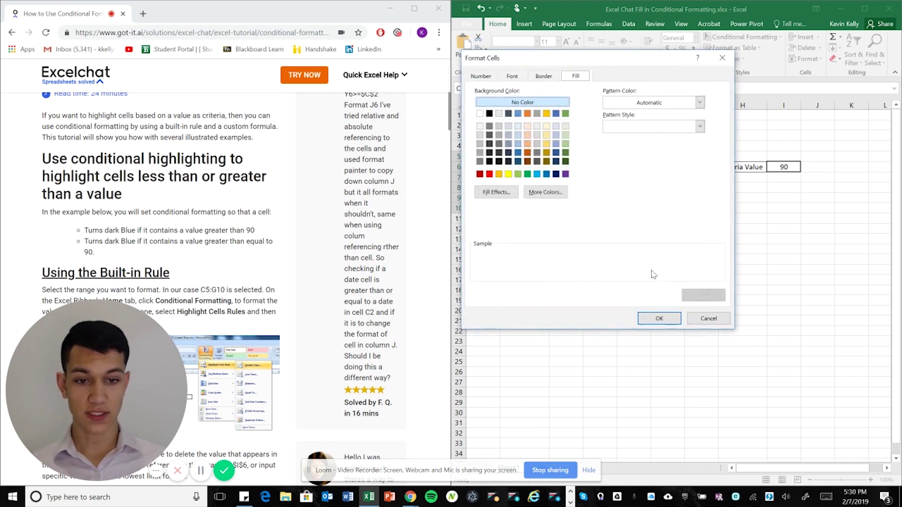
Step: Pick a dark blue fill and apply the rule to C5:G10
{"action": "left_click", "coordinate": [481, 78]}
{"action": "left_click", "coordinate": [512, 78]}
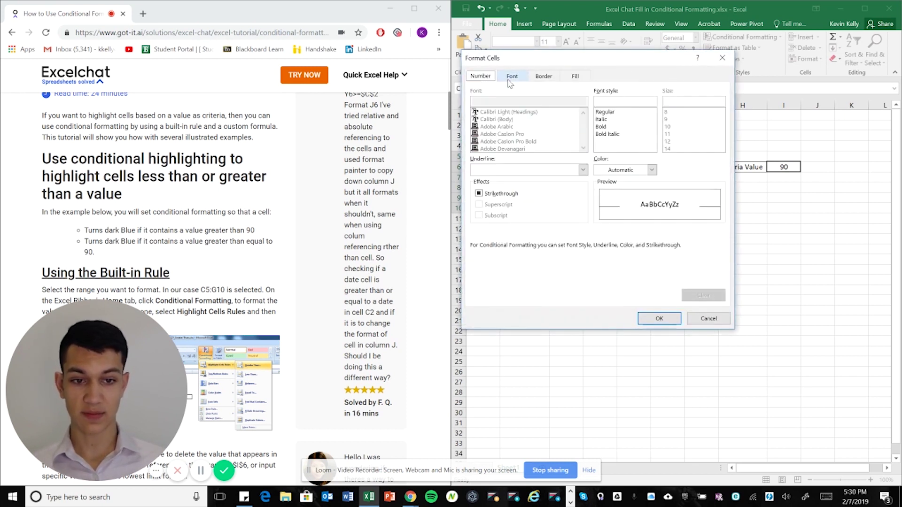
{"action": "left_click", "coordinate": [544, 77]}
{"action": "left_click", "coordinate": [575, 77]}
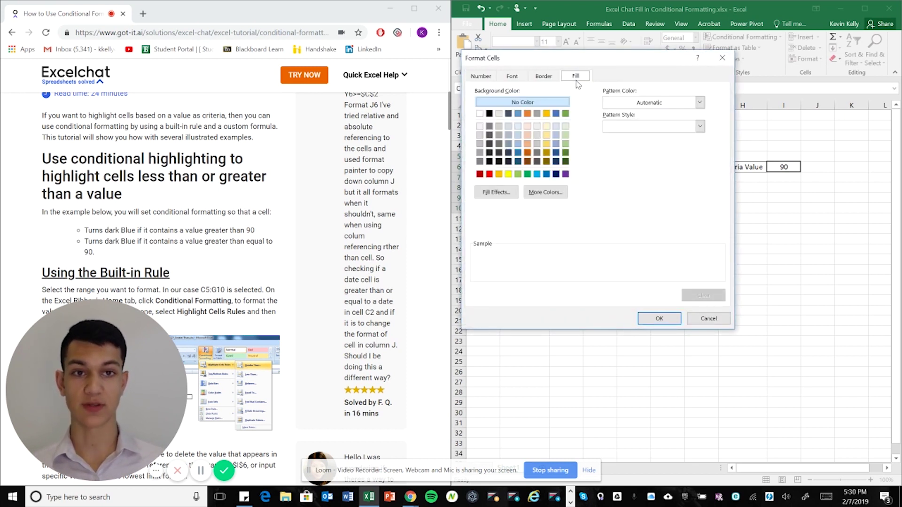
{"action": "left_click", "coordinate": [547, 176]}
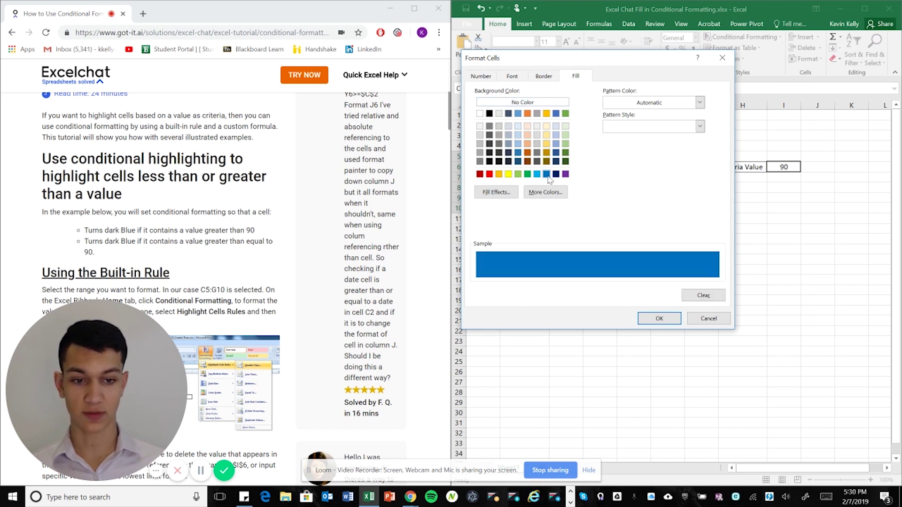
{"action": "left_click", "coordinate": [658, 319]}
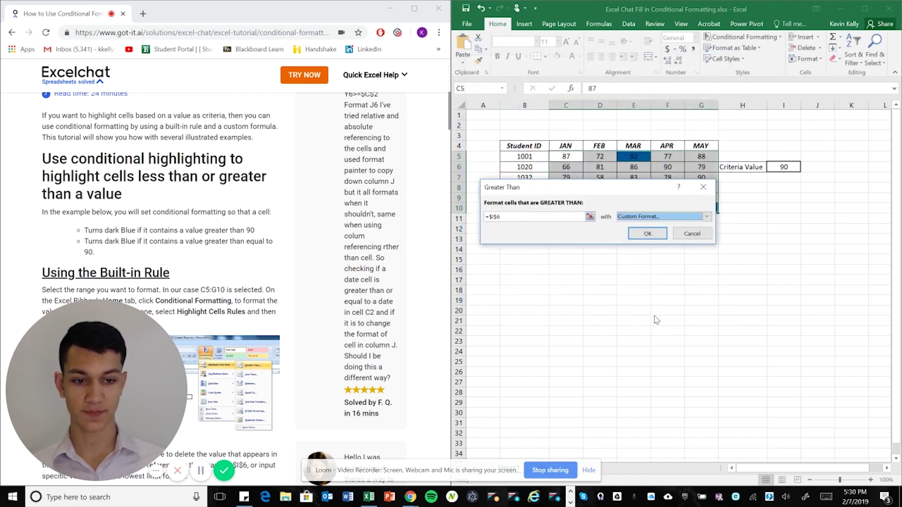
{"action": "left_click", "coordinate": [647, 234]}
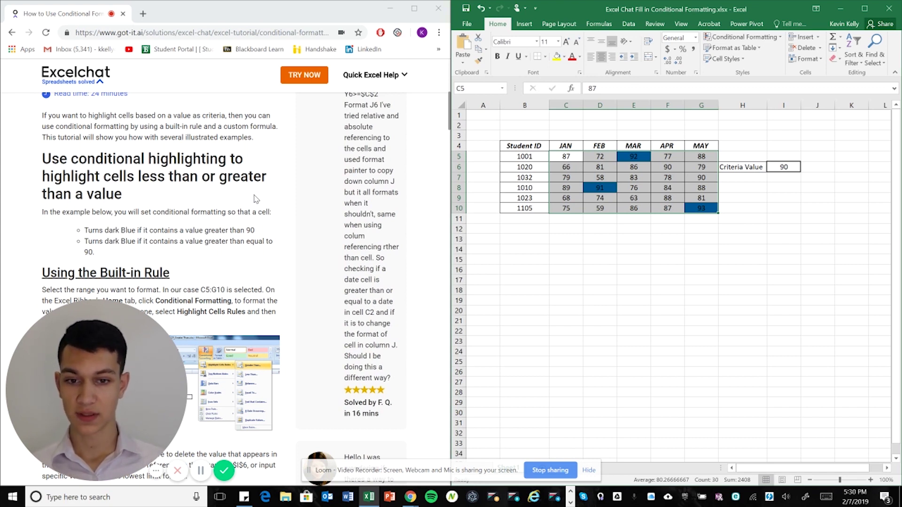
Step: Scroll down to inspect the highlighted score table
{"action": "scroll", "coordinate": [255, 199], "scroll_direction": "down", "scroll_amount": 2}
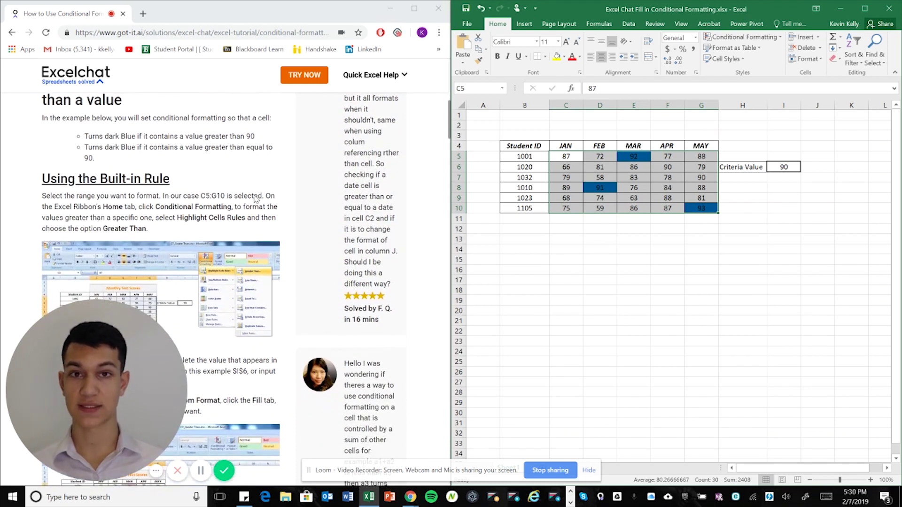
{"action": "scroll", "coordinate": [256, 199], "scroll_direction": "down", "scroll_amount": 1}
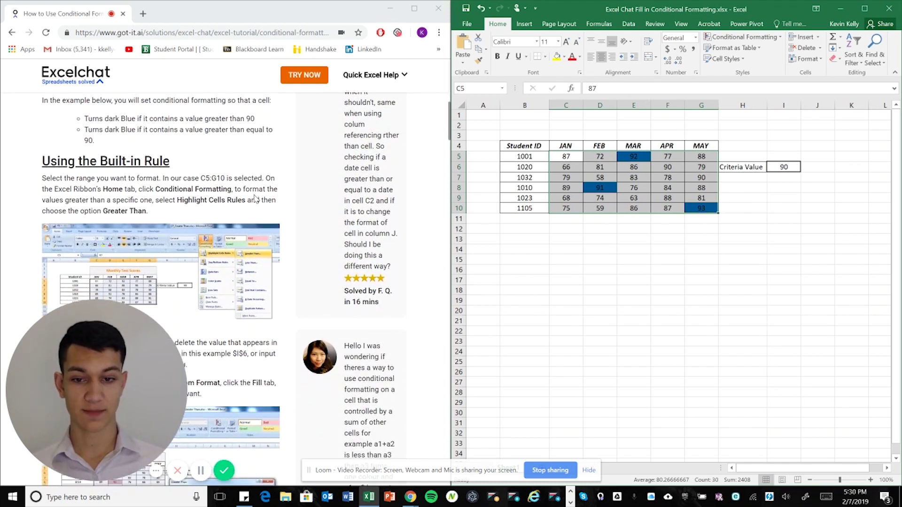
Step: Undo the greater-than blue highlighting and reselect C5:G10
{"action": "left_click", "coordinate": [611, 267]}
{"action": "key", "text": "ctrl+z"}
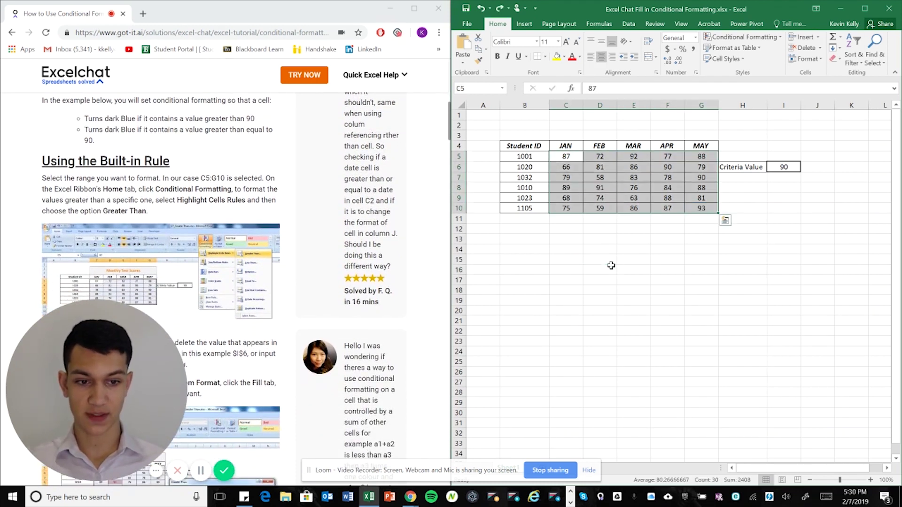
{"action": "left_click", "coordinate": [588, 260]}
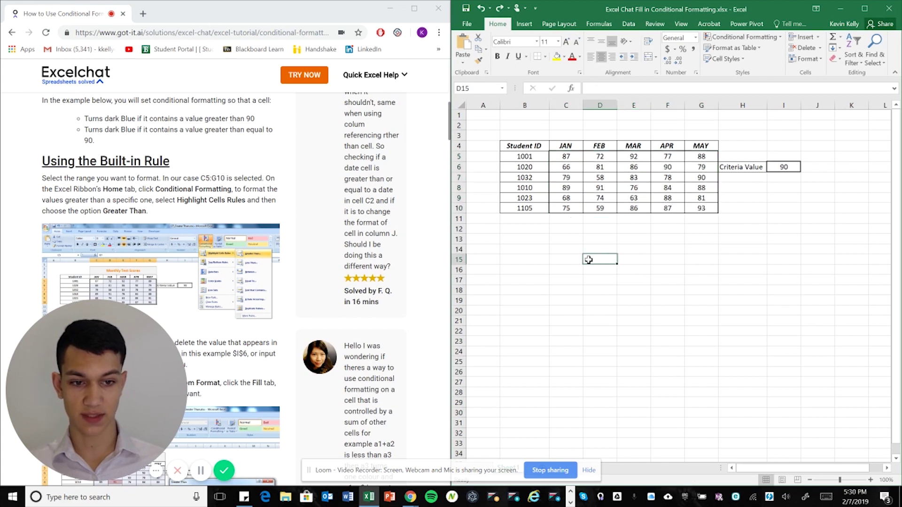
{"action": "left_click", "coordinate": [569, 155]}
{"action": "key", "text": "shift+Down"}
{"action": "key", "text": "shift+Right"}
{"action": "key", "text": "shift+Down"}
{"action": "key", "text": "shift+Down"}
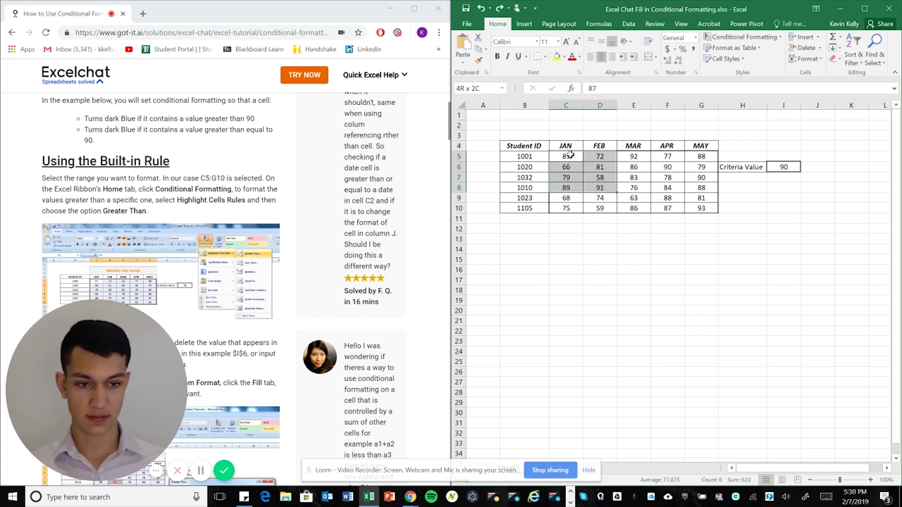
{"action": "key", "text": "shift+Right"}
{"action": "key", "text": "shift+Down"}
{"action": "key", "text": "shift+Down"}
{"action": "key", "text": "shift+Right"}
{"action": "key", "text": "shift+Right"}
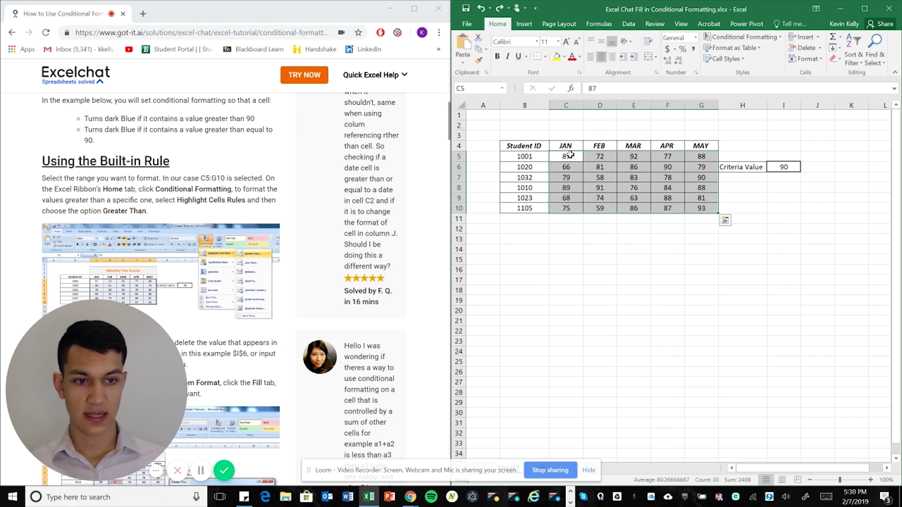
Step: Create a new conditional formatting rule using a formula to determine formatted cells
{"action": "left_click", "coordinate": [746, 39]}
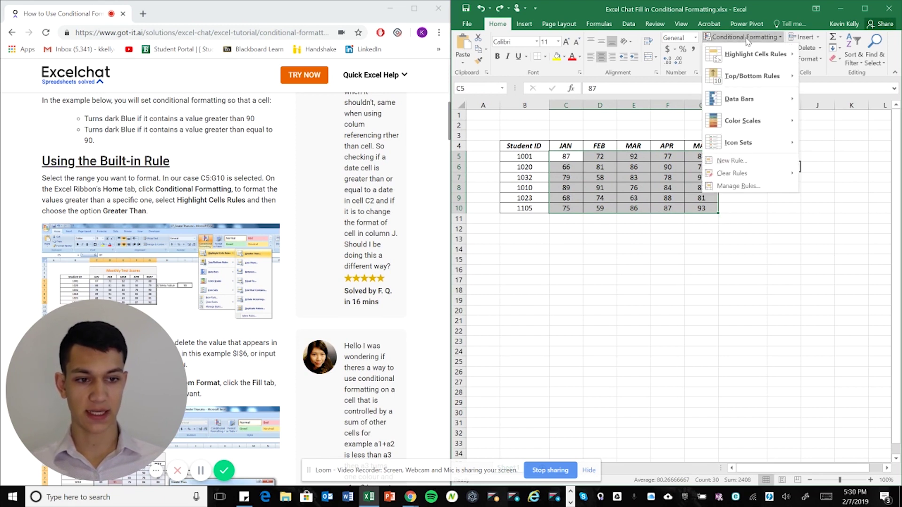
{"action": "left_click", "coordinate": [736, 161]}
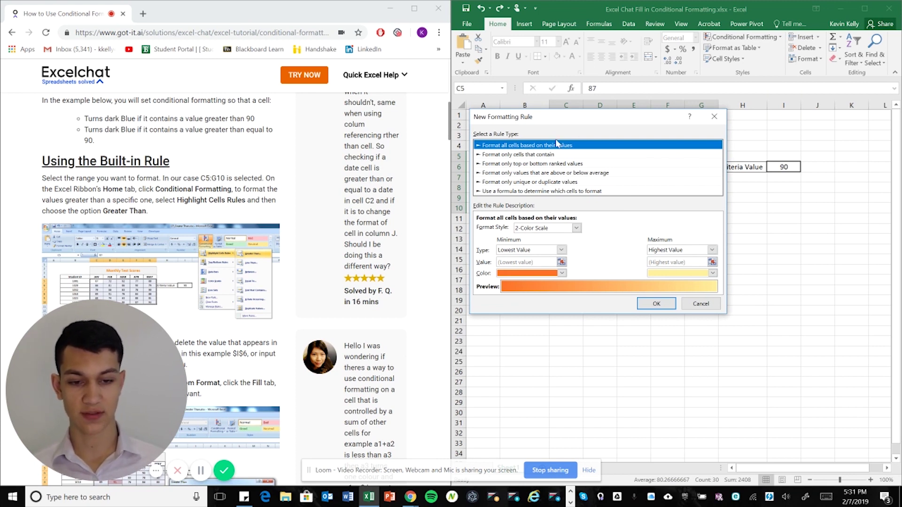
{"action": "left_click", "coordinate": [525, 192]}
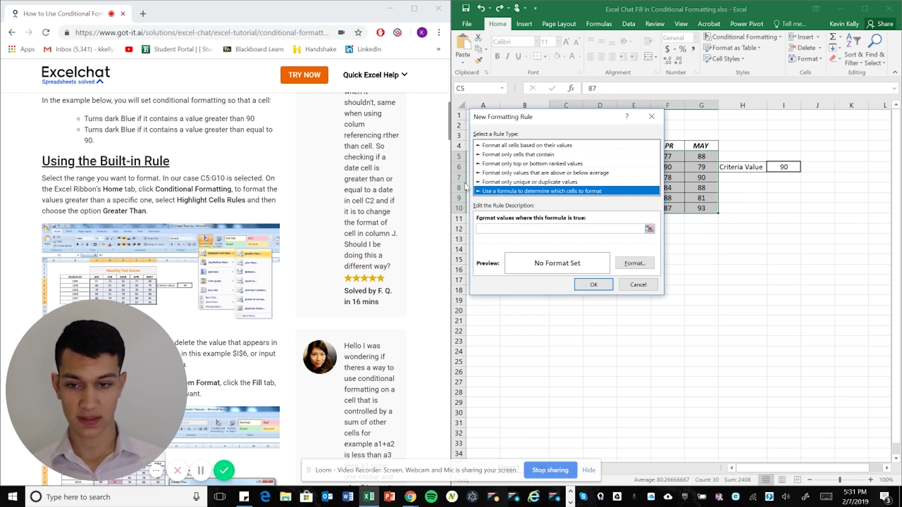
Step: Copy =C5>=$I$6 from the tutorial into the rule's formula box
{"action": "scroll", "coordinate": [205, 198], "scroll_direction": "down", "scroll_amount": 3}
{"action": "scroll", "coordinate": [204, 199], "scroll_direction": "down", "scroll_amount": 8}
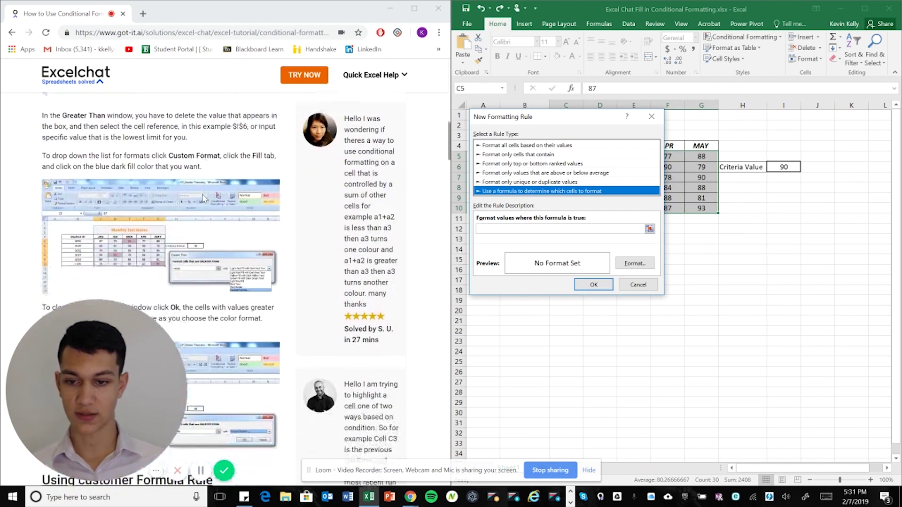
{"action": "scroll", "coordinate": [205, 198], "scroll_direction": "down", "scroll_amount": 4}
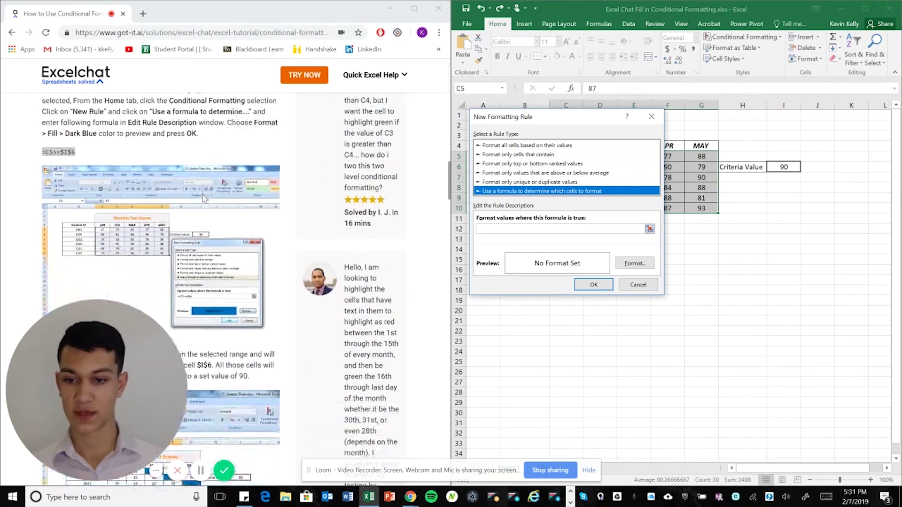
{"action": "left_click", "coordinate": [59, 153]}
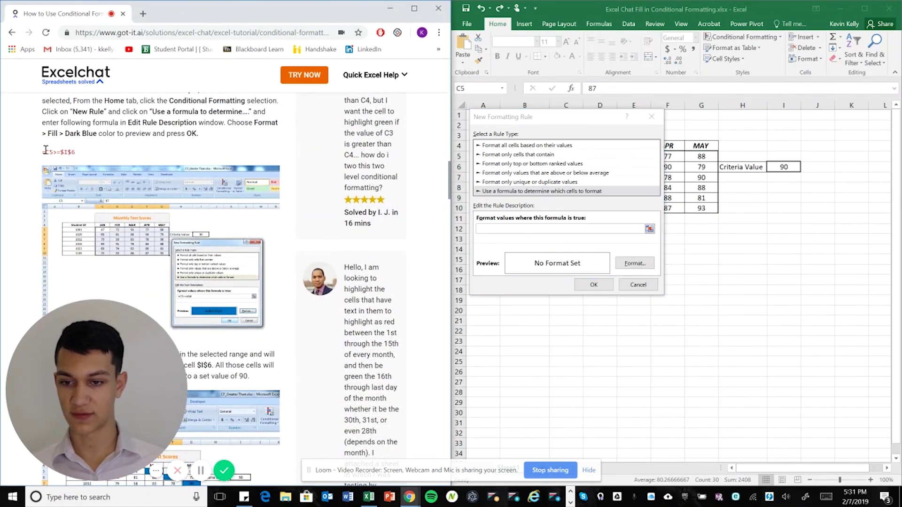
{"action": "left_click_drag", "start_coordinate": [43, 152], "coordinate": [80, 151]}
{"action": "key", "text": "ctrl+c"}
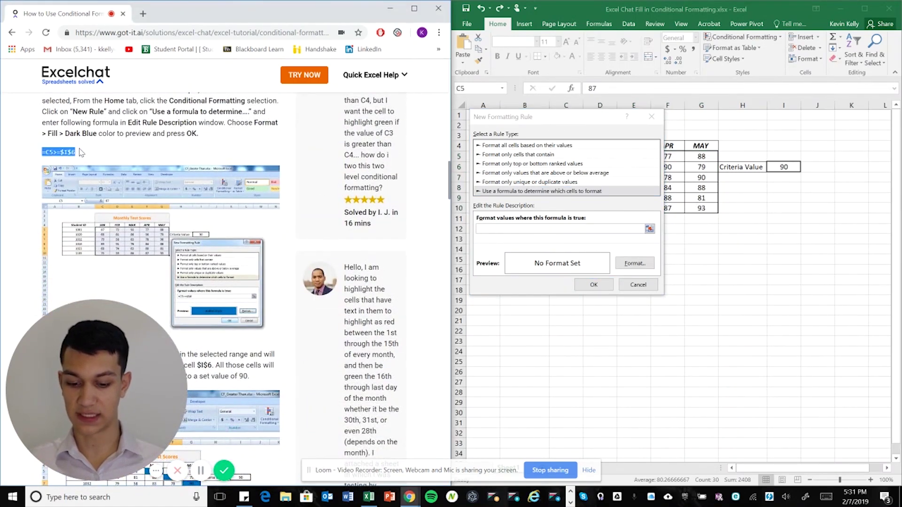
{"action": "left_click", "coordinate": [520, 230]}
{"action": "key", "text": "ctrl+v"}
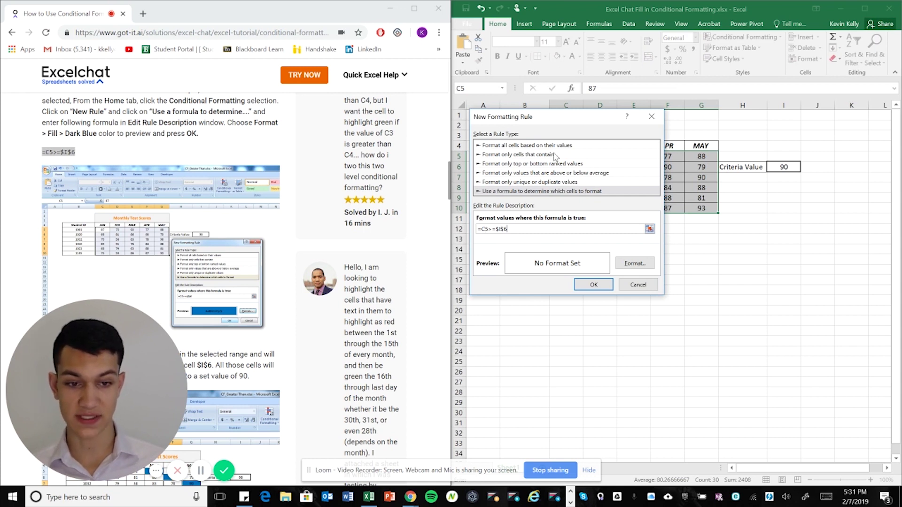
Step: Give the formula rule a dark blue fill and apply it to C5:G10
{"action": "left_click_drag", "start_coordinate": [581, 122], "coordinate": [605, 269]}
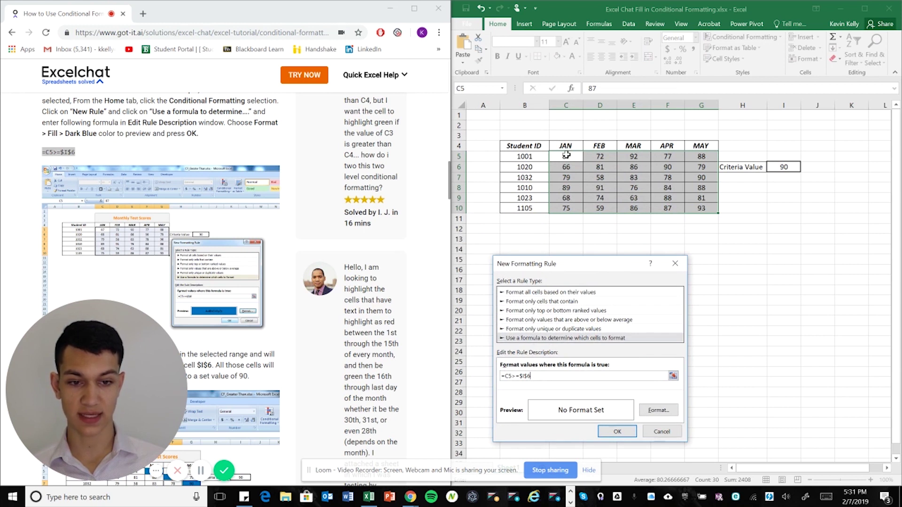
{"action": "left_click_drag", "start_coordinate": [578, 266], "coordinate": [555, 122]}
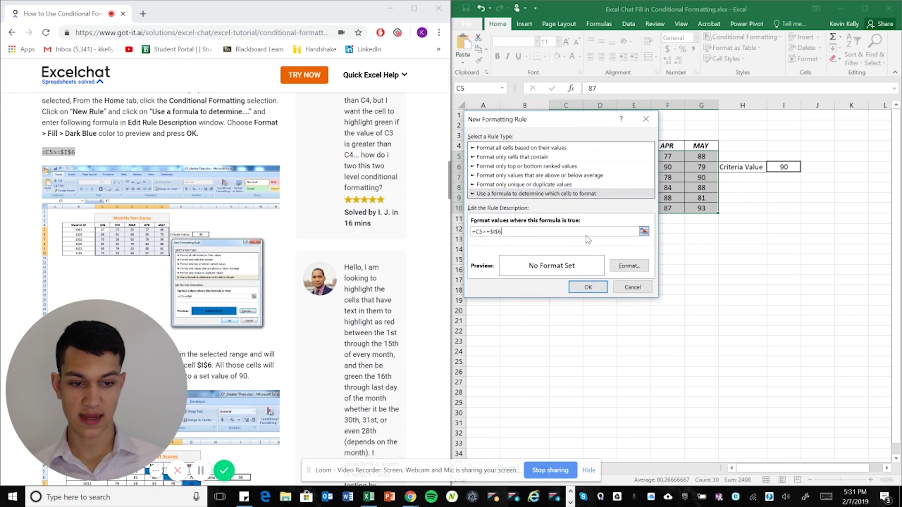
{"action": "left_click", "coordinate": [630, 266]}
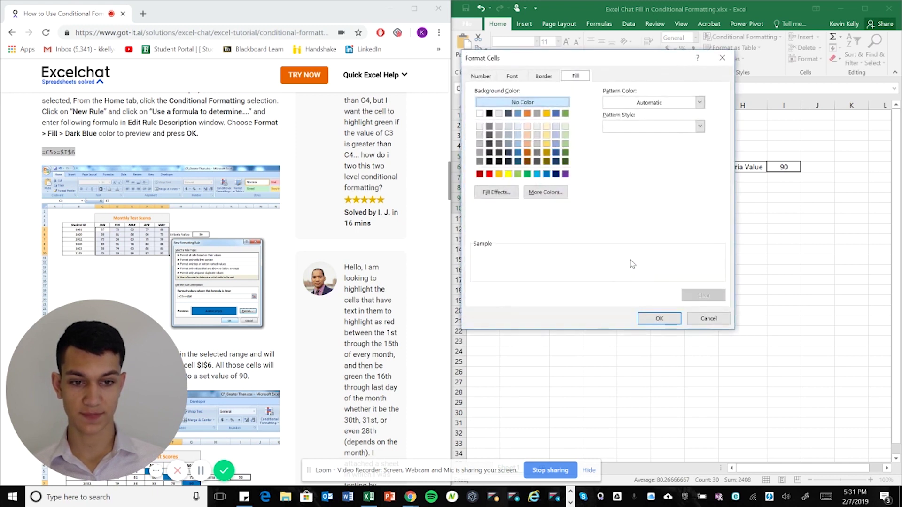
{"action": "left_click", "coordinate": [547, 174]}
{"action": "left_click", "coordinate": [657, 320]}
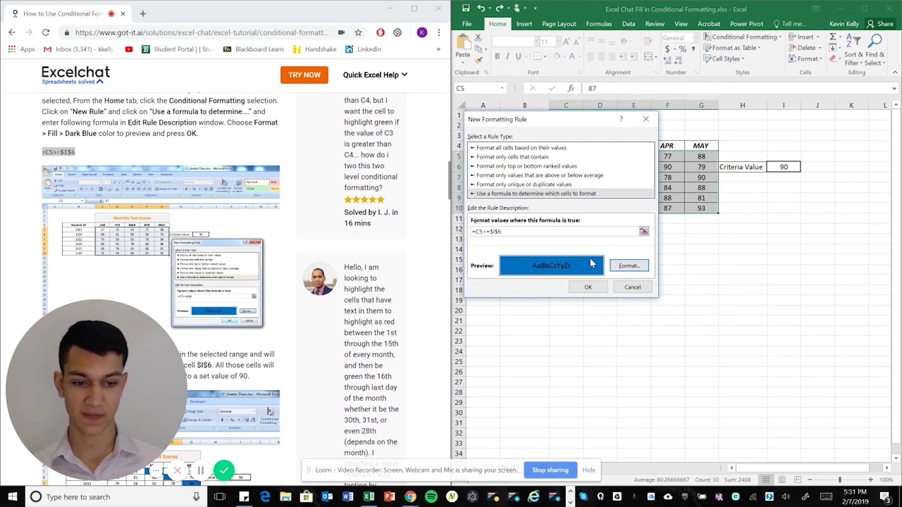
{"action": "left_click", "coordinate": [588, 288]}
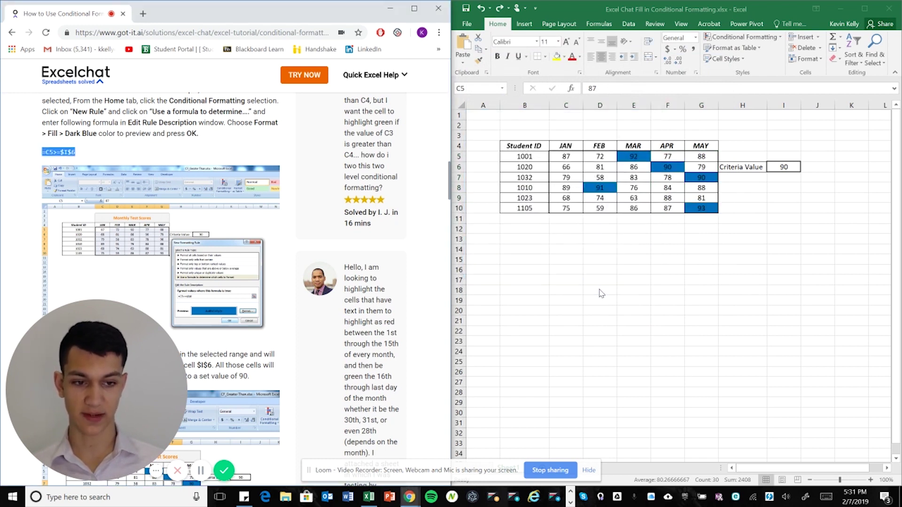